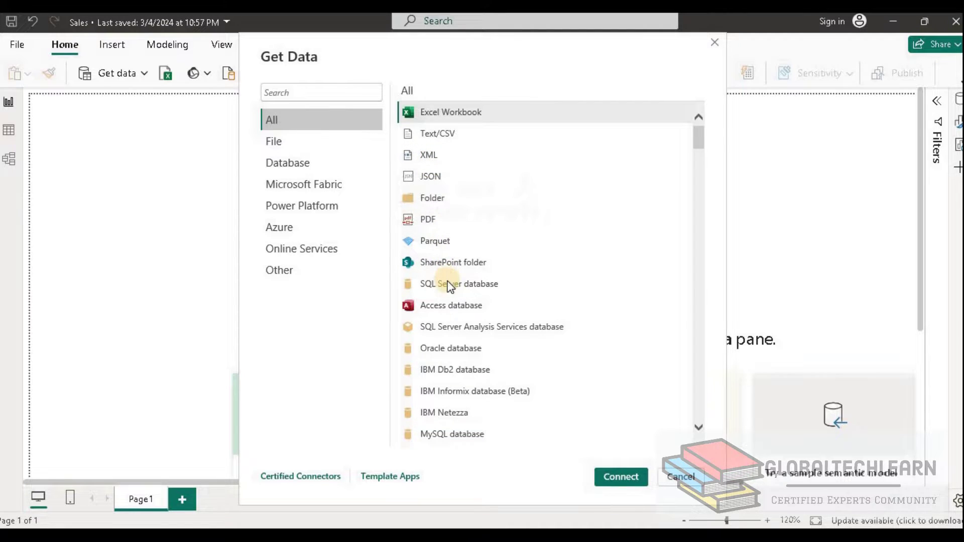
Try connector searches for sql, cas and od, selecting the ODBC and OData Feed connectors.
left_click(312, 93)
type("sql")
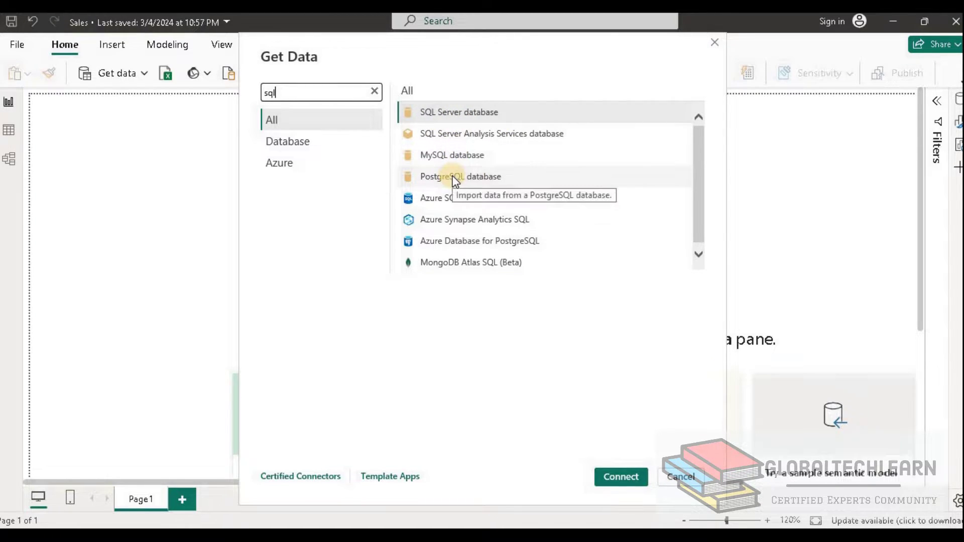
left_click(299, 93)
key("BackSpace")
key("BackSpace")
key("BackSpace")
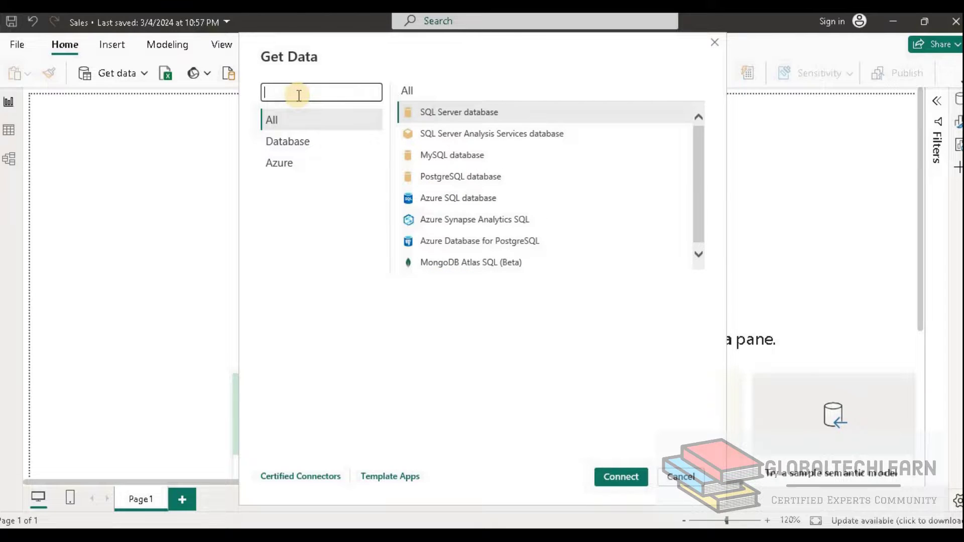
type("ca")
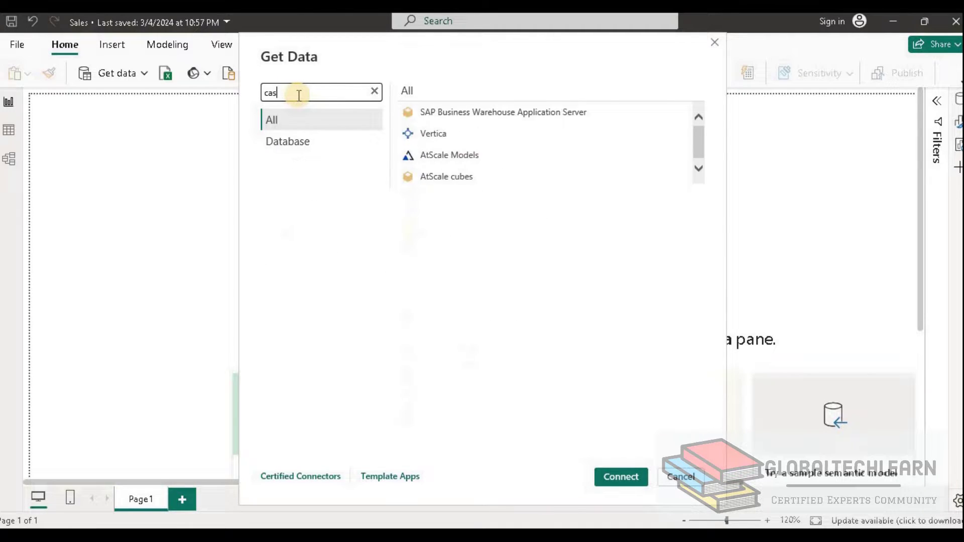
type("s")
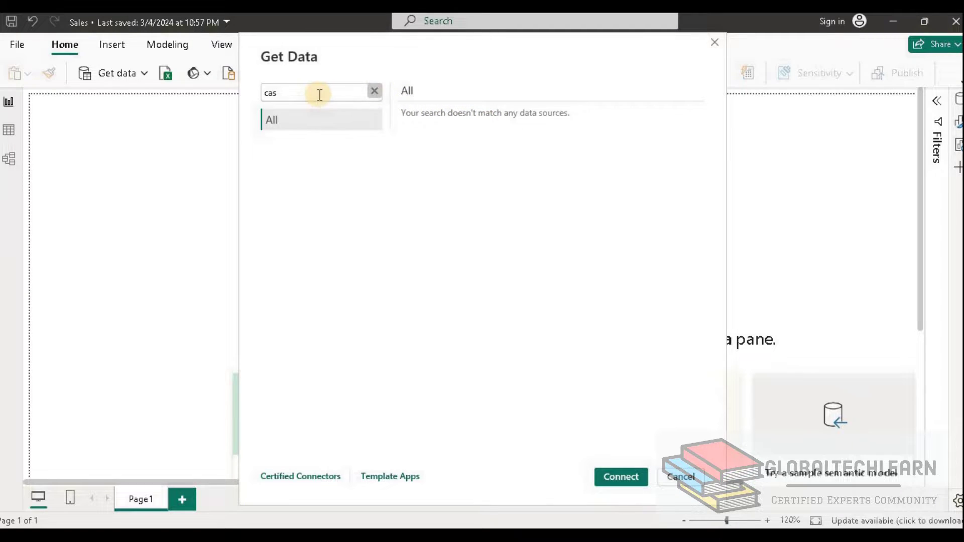
key("BackSpace")
key("BackSpace")
key("BackSpace")
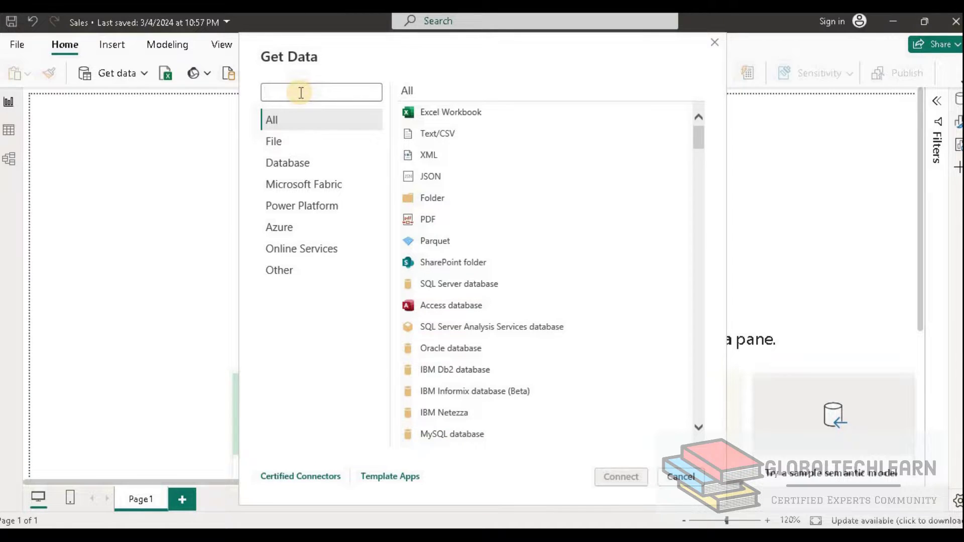
type("od")
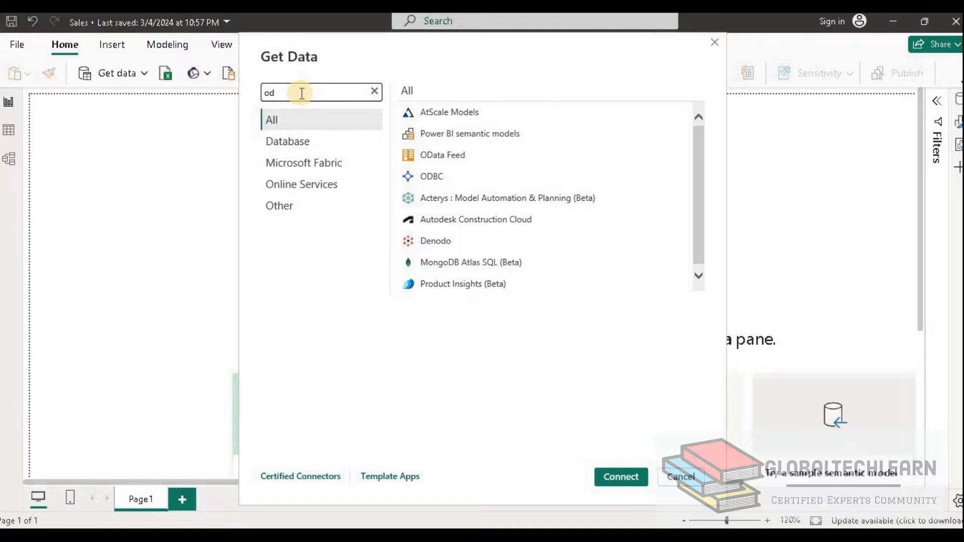
left_click(446, 178)
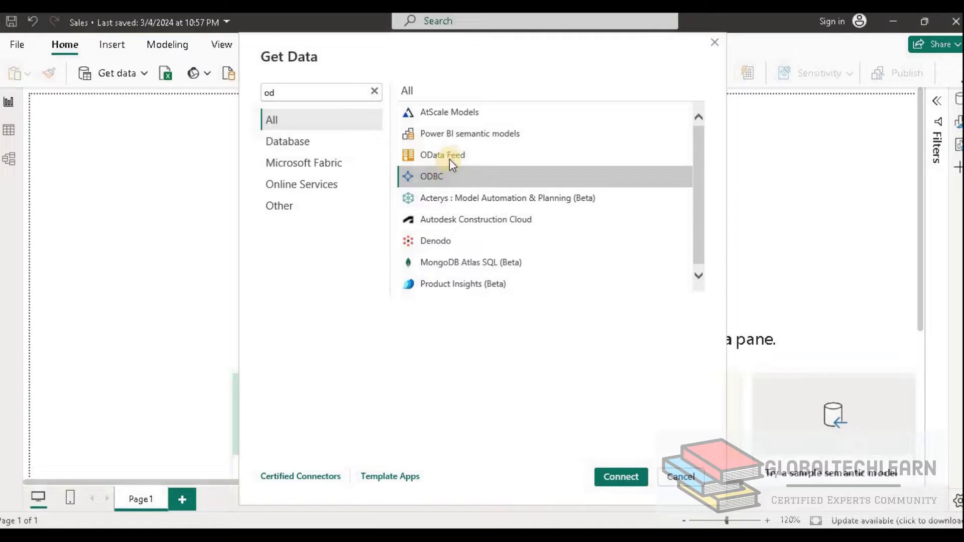
left_click(450, 156)
Search ole and pick OLE DB, then filter by odbc and choose the ODBC connector.
left_click(297, 94)
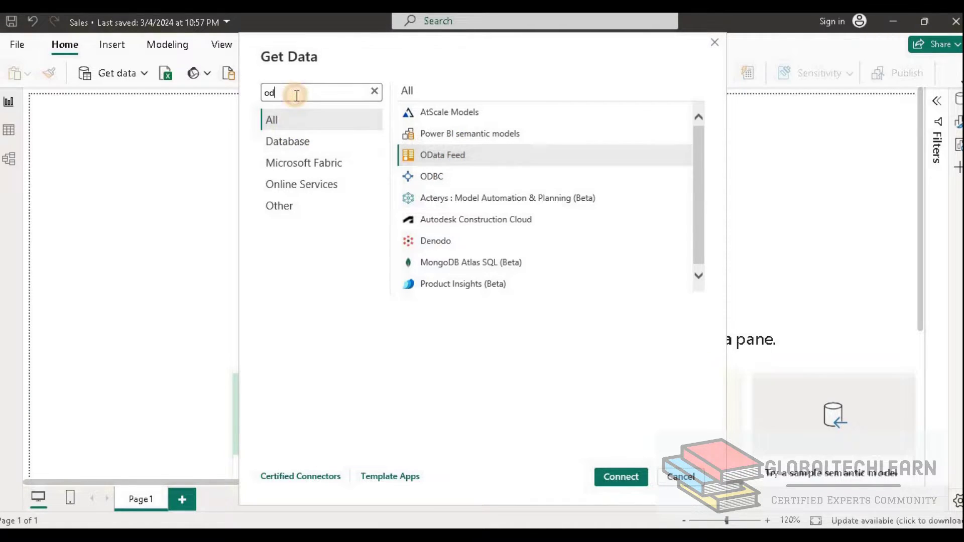
key("BackSpace")
key("BackSpace")
type("ole")
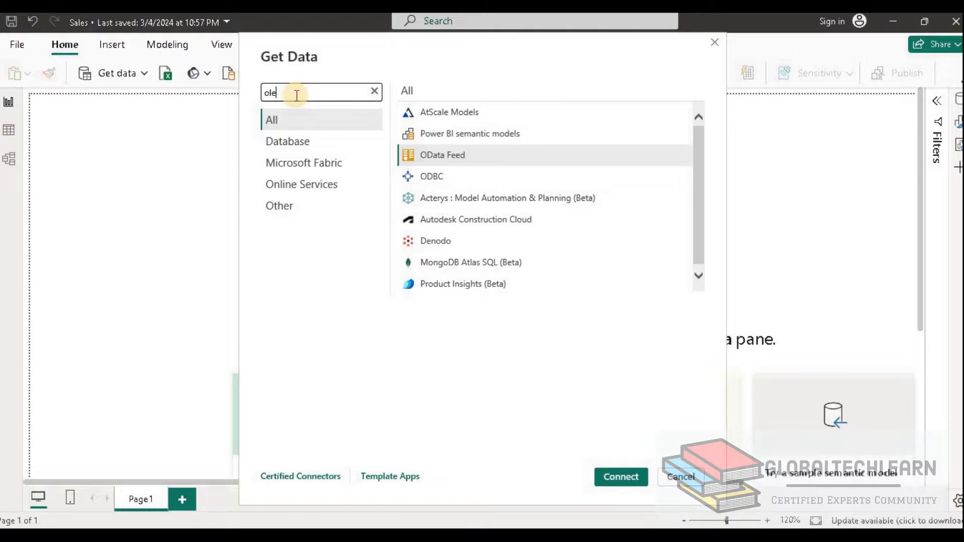
left_click(435, 112)
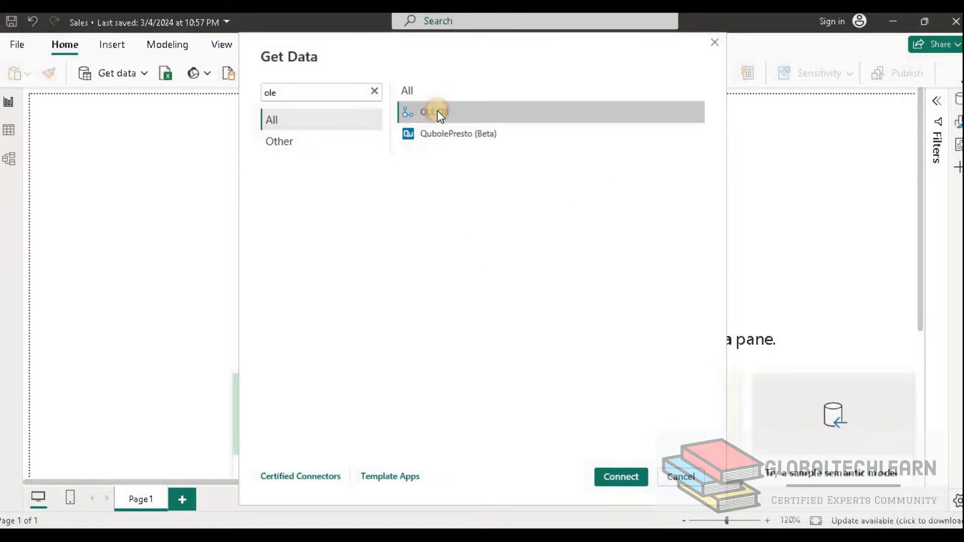
key("BackSpace")
key("BackSpace")
key("BackSpace")
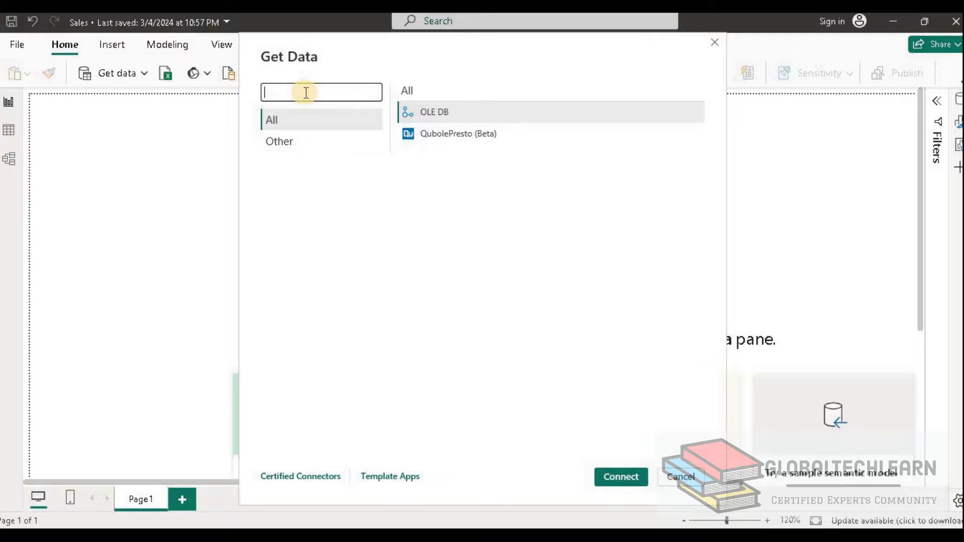
type("odbc")
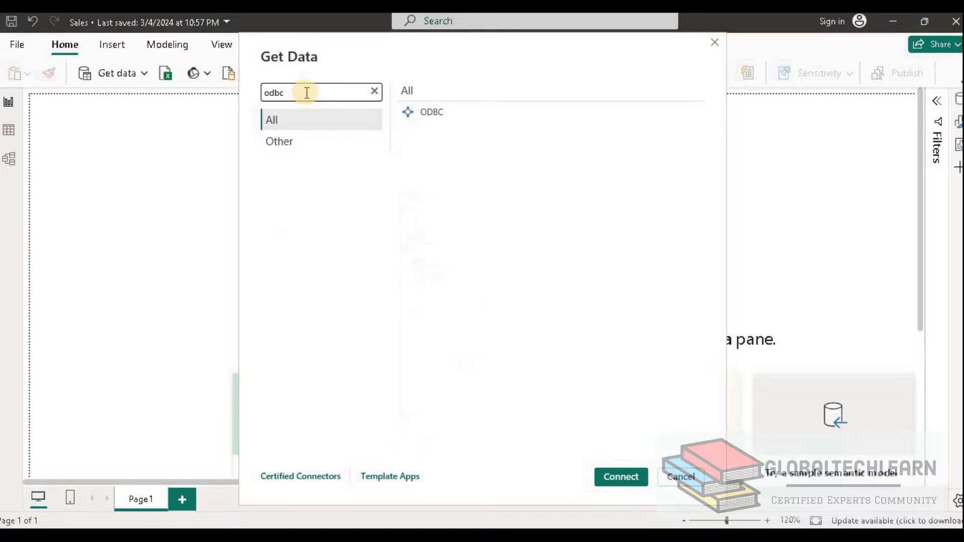
left_click(441, 118)
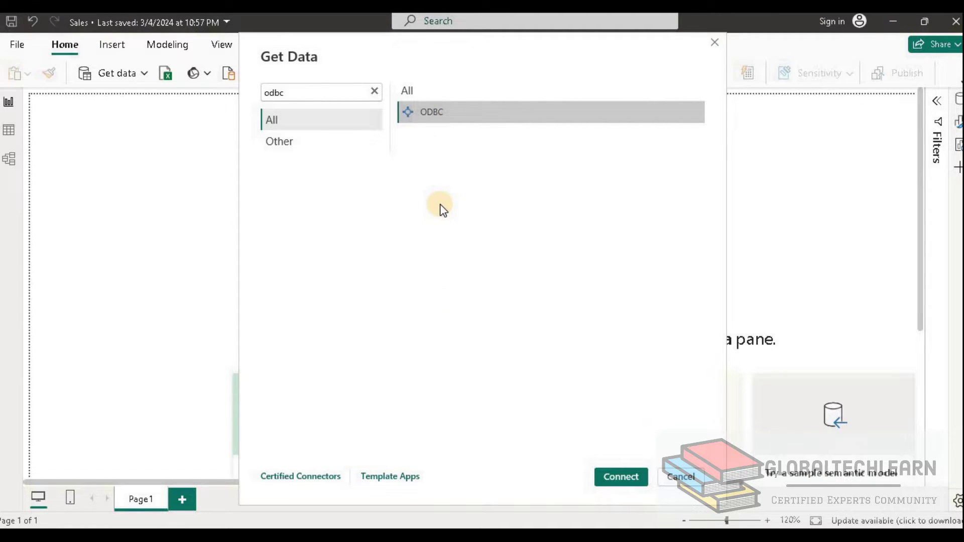
Launch ODBC Data Sources (64-bit) from a Start menu search for odbc.
key("super")
type("odb")
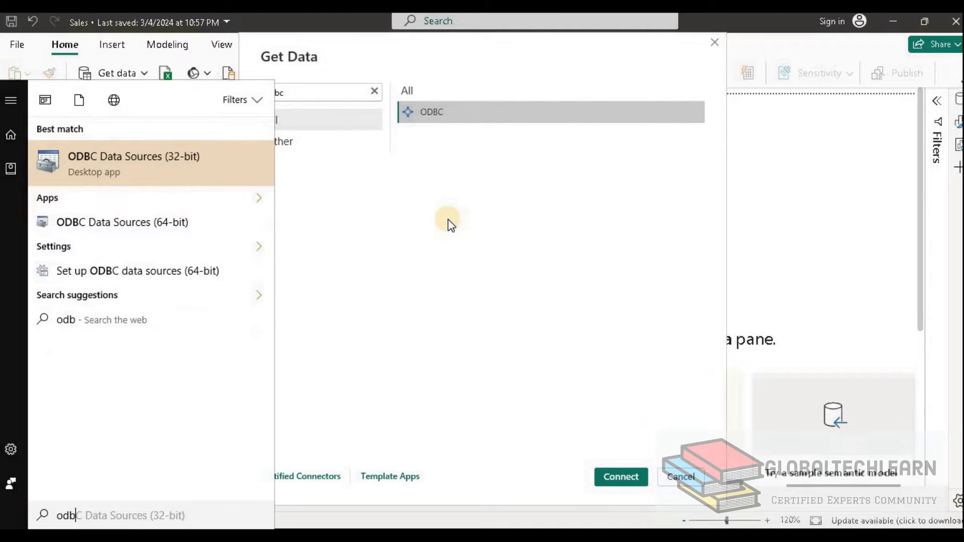
type("c")
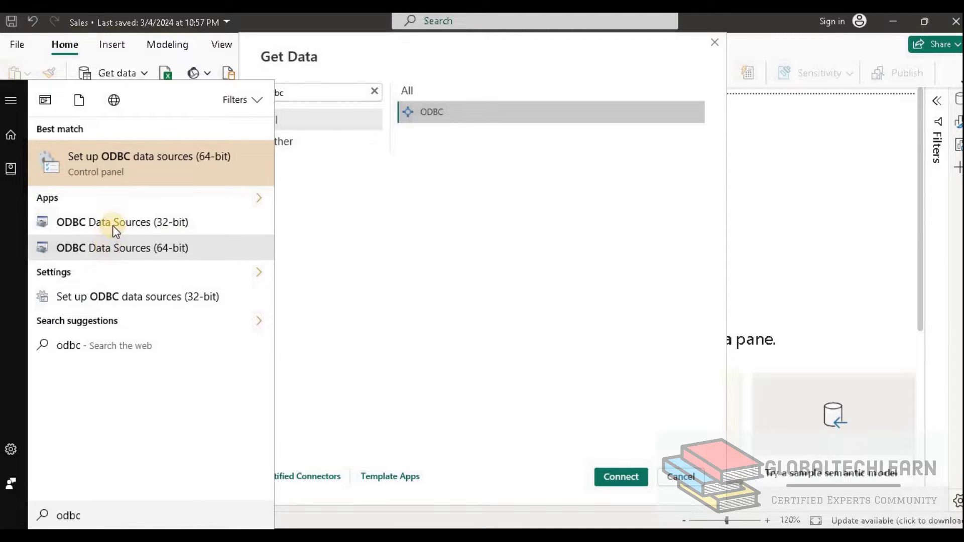
left_click(107, 254)
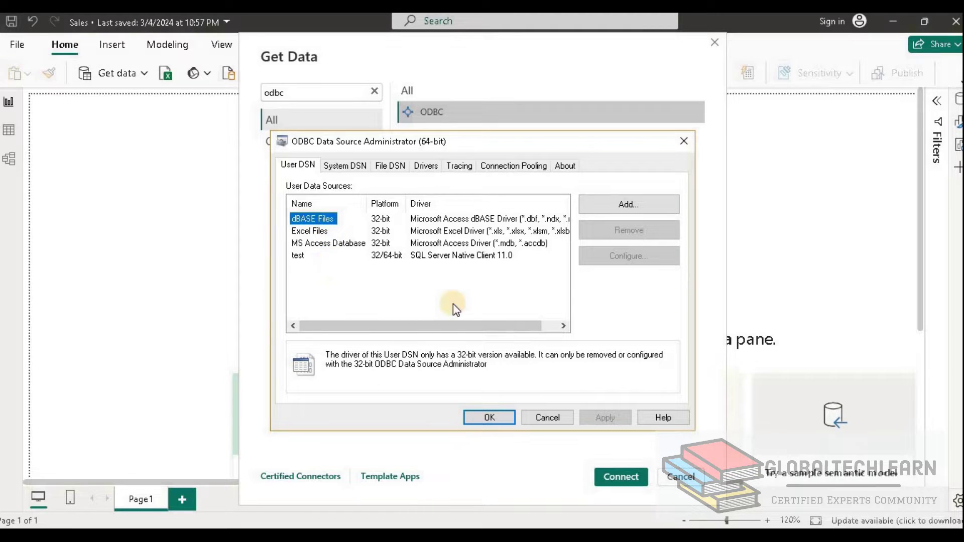
Add a new User DSN using the SQL Server Native Client 11.0 driver.
left_click(632, 204)
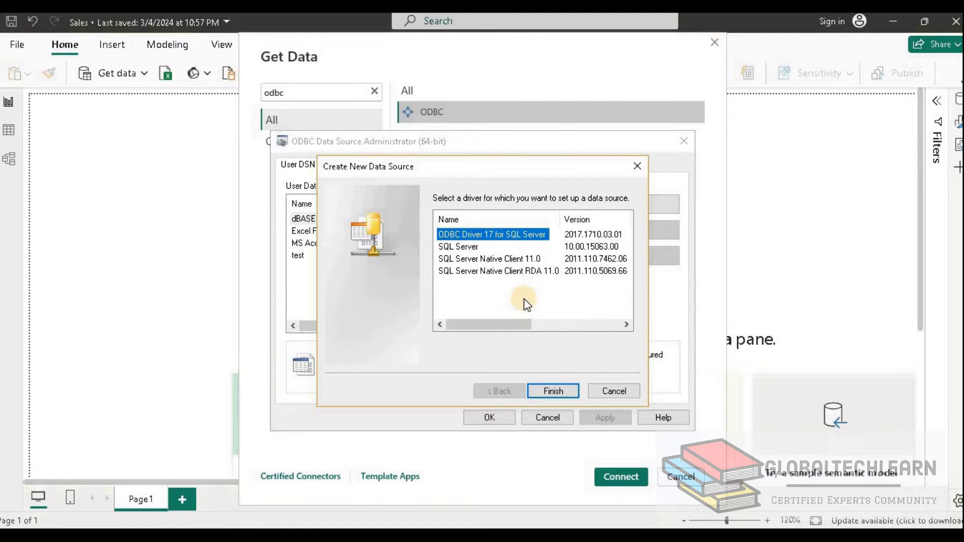
left_click(489, 260)
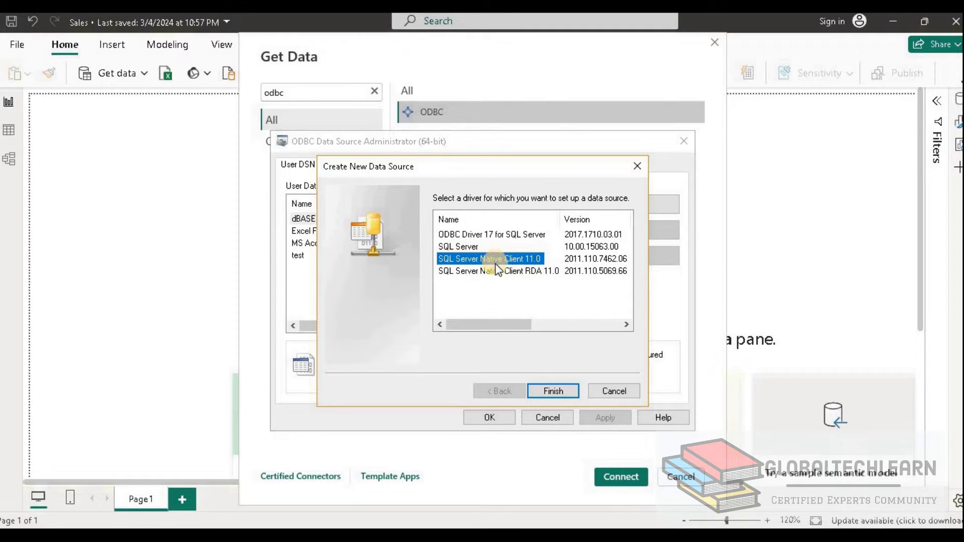
left_click(552, 392)
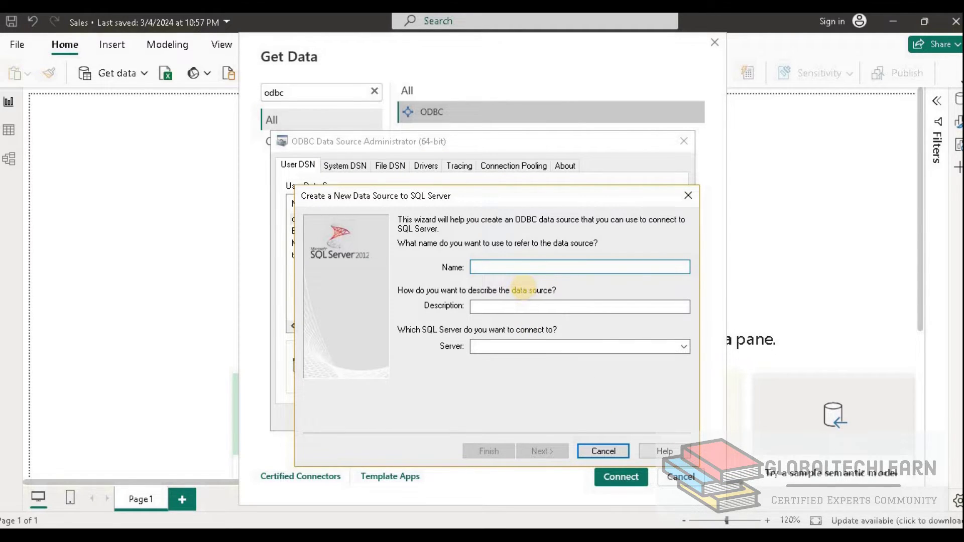
Name the data source SqlODBC, paste the local SQL Server name and finish the wizard.
type("Sql")
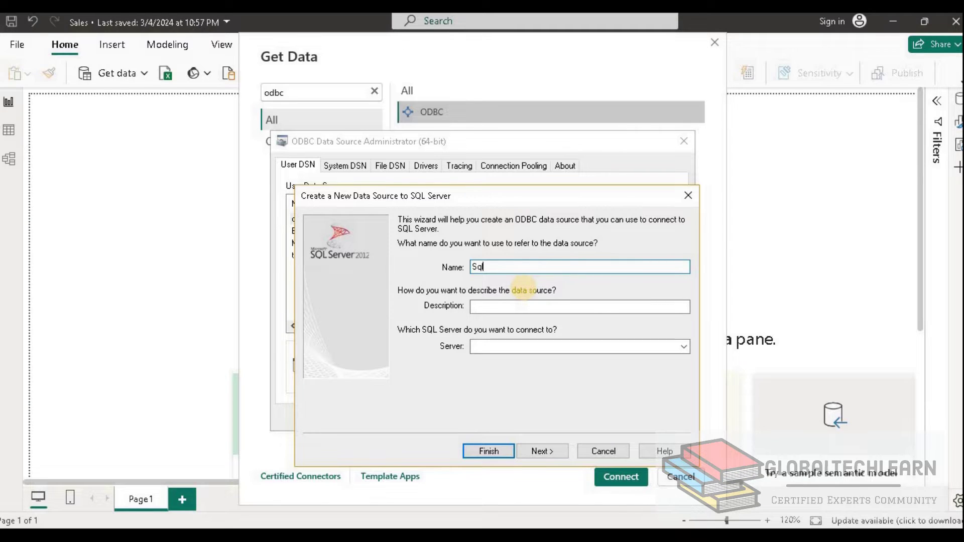
type("ODBC")
key("BackSpace")
key("BackSpace")
key("BackSpace")
key("BackSpace")
type("ODBC")
left_click(572, 348)
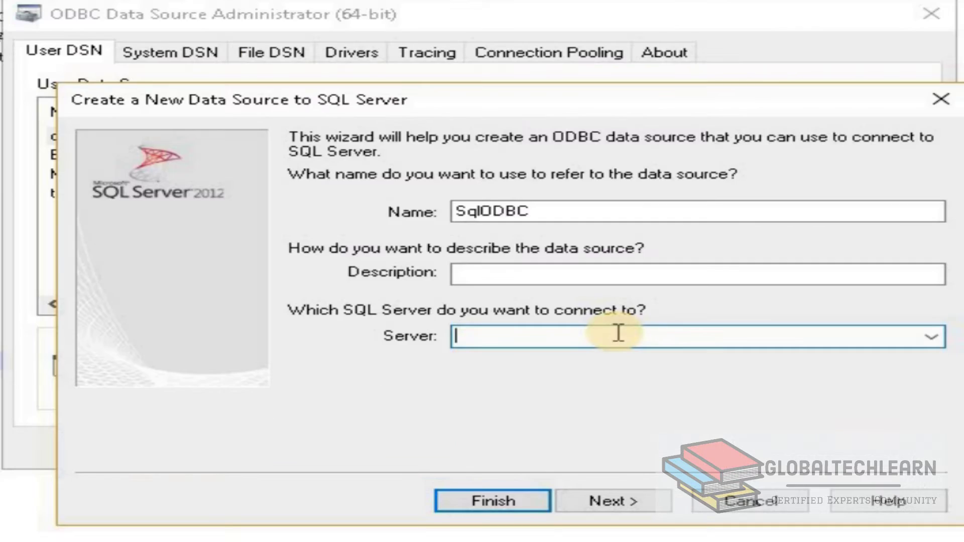
type("DESKTOP-NEABVU3")
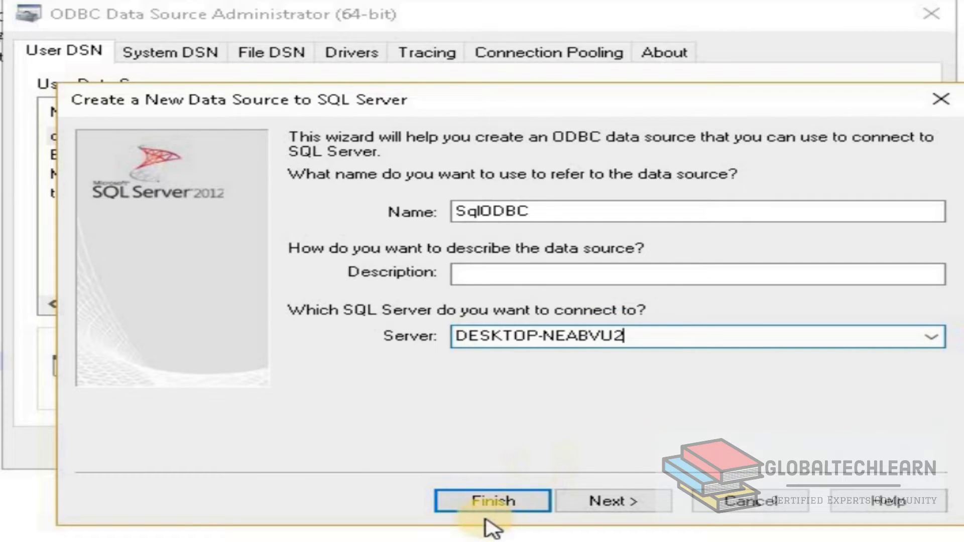
left_click(501, 499)
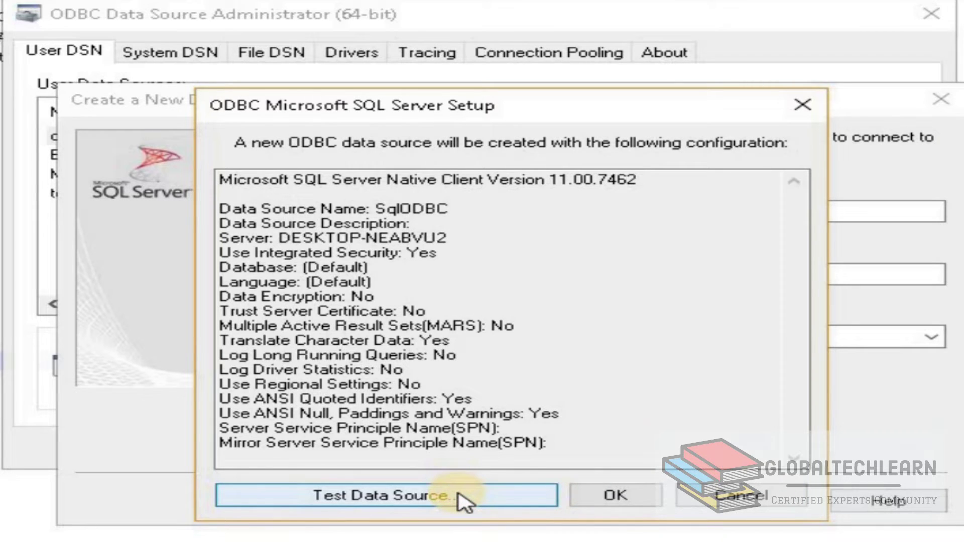
Test the SqlODBC data source, confirm it succeeded and close the ODBC administrator.
left_click(459, 495)
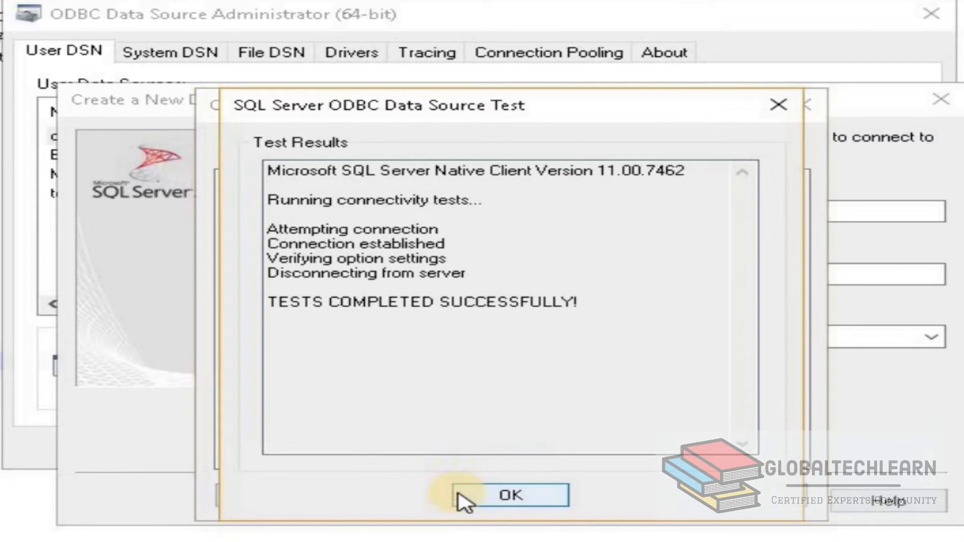
left_click_drag(618, 304, 267, 302)
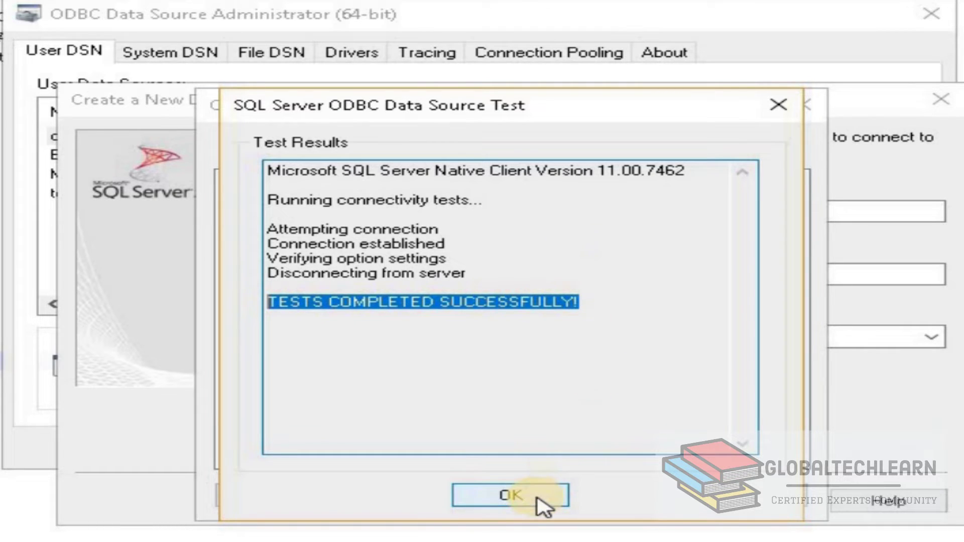
left_click(535, 496)
left_click(585, 496)
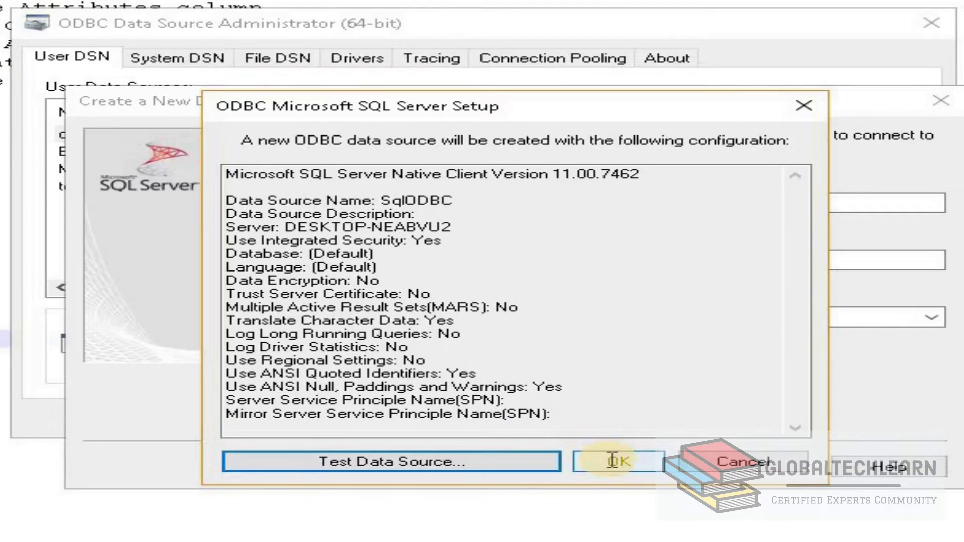
left_click(611, 454)
left_click(517, 420)
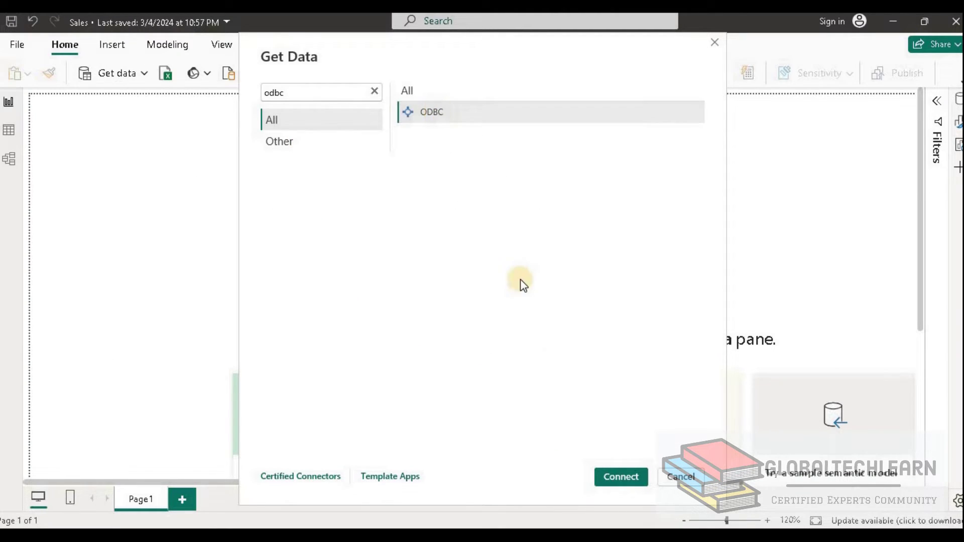
Connect through ODBC with SqlODBC chosen as the data source name.
left_click(619, 478)
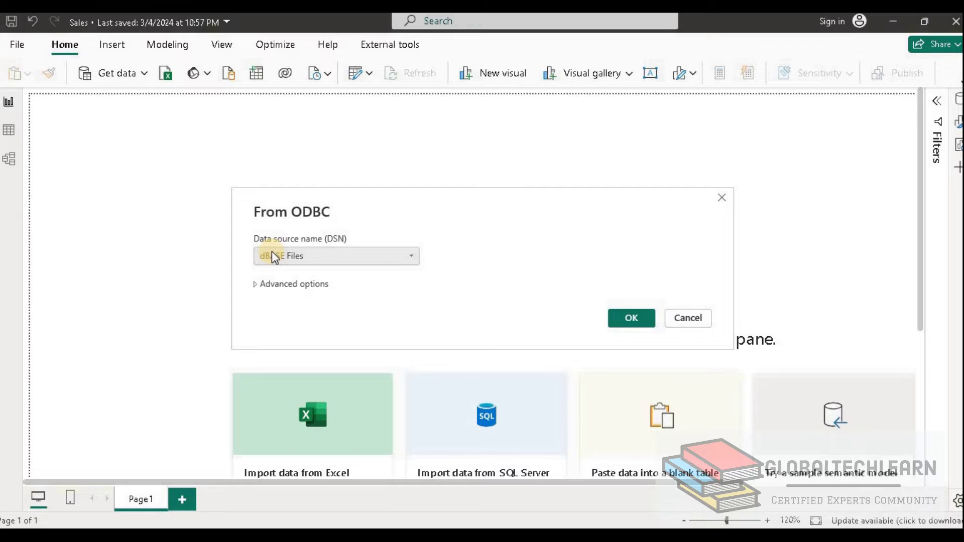
left_click(411, 257)
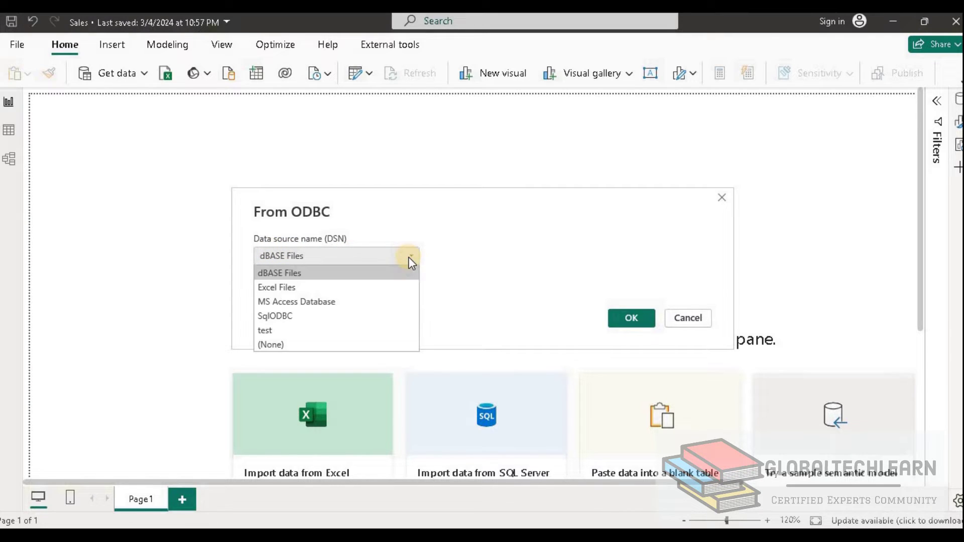
left_click(275, 316)
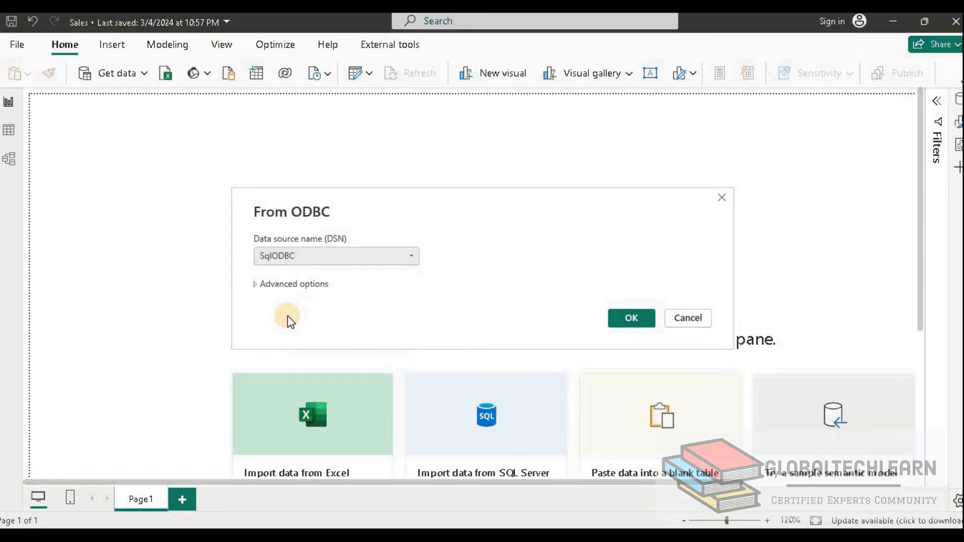
left_click(628, 318)
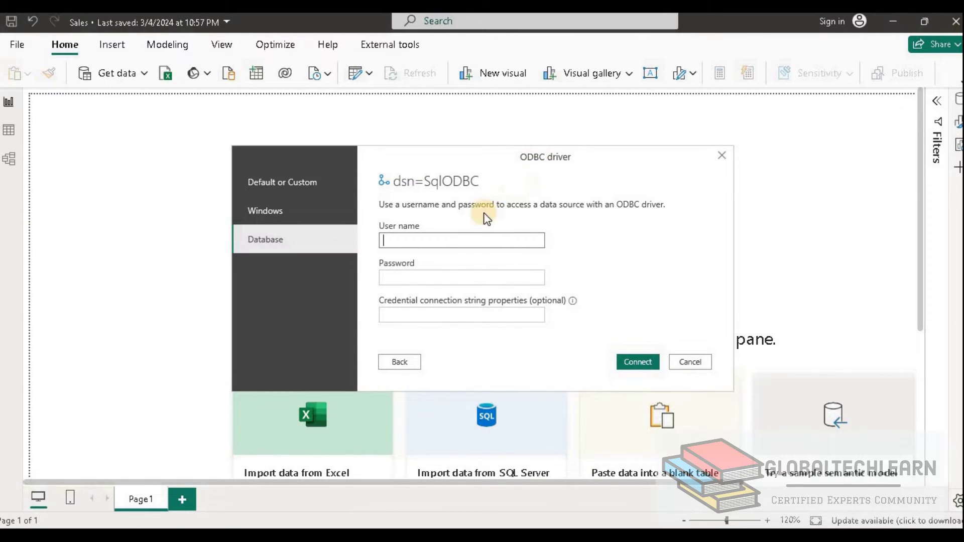
Sign in with database user sa and its password to list the databases.
left_click(455, 233)
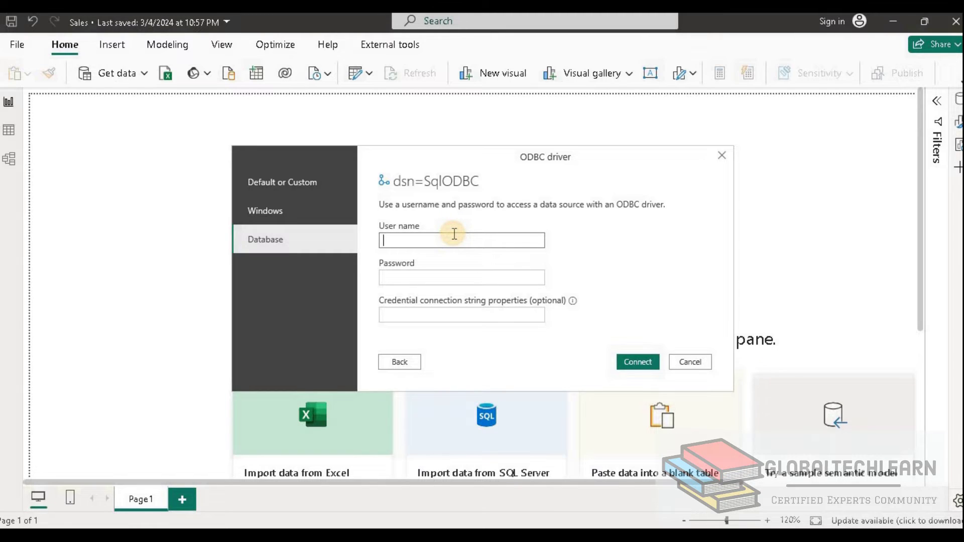
type("sa")
key("Tab")
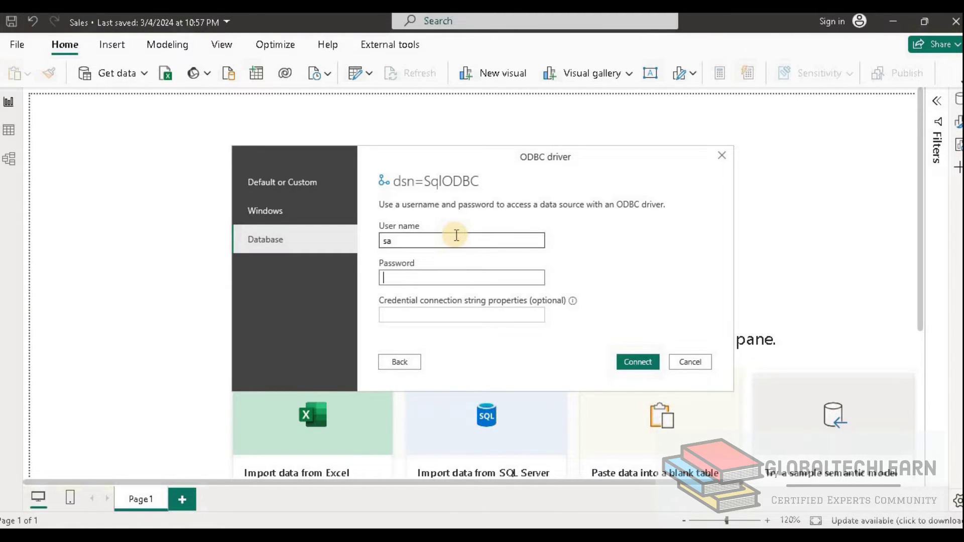
type("*****")
left_click(636, 362)
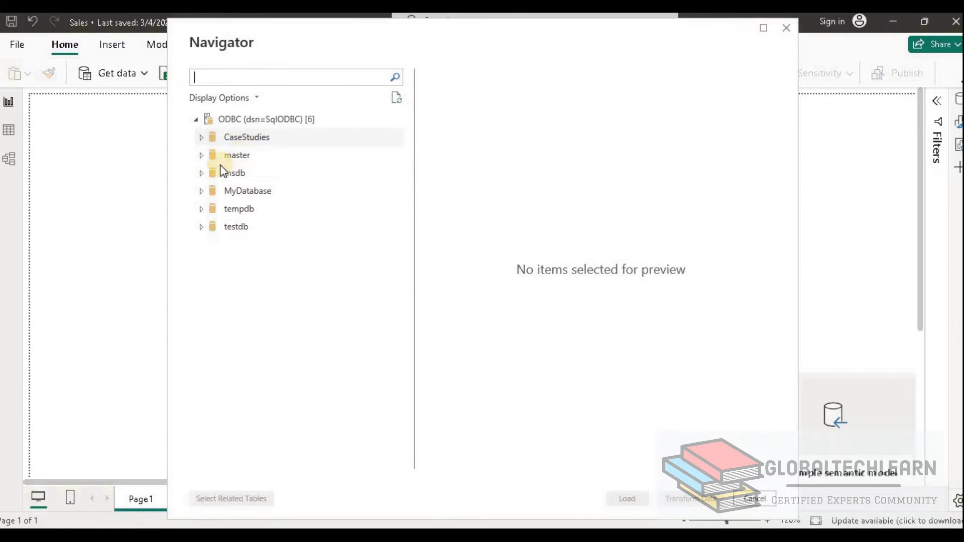
Load the Categories table from MyDatabase > dbo and add CategoryDesc as a table visual.
left_click(203, 189)
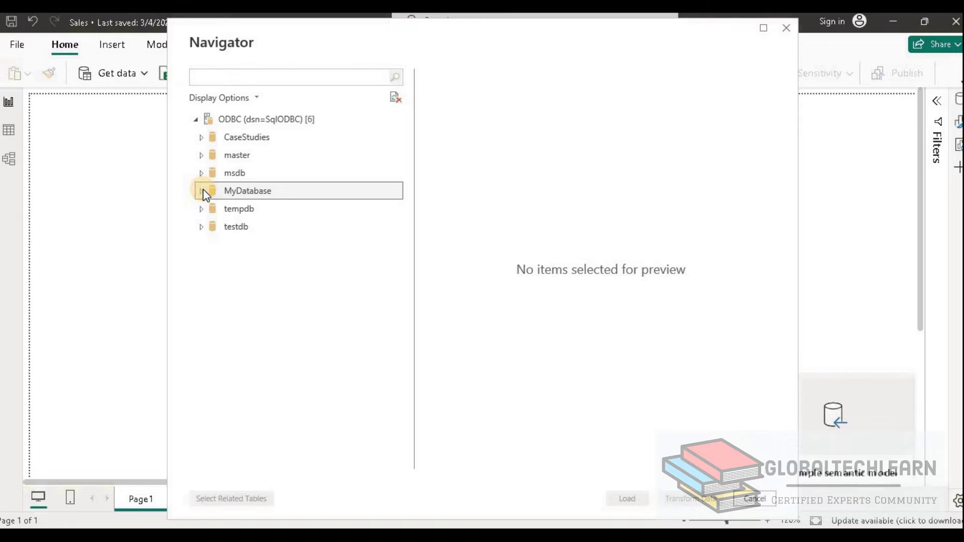
left_click(209, 210)
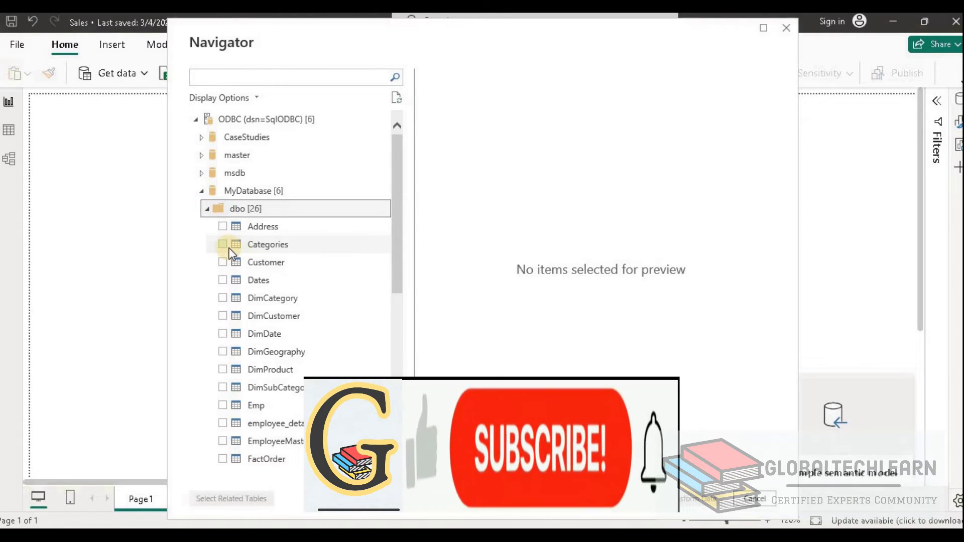
left_click(223, 245)
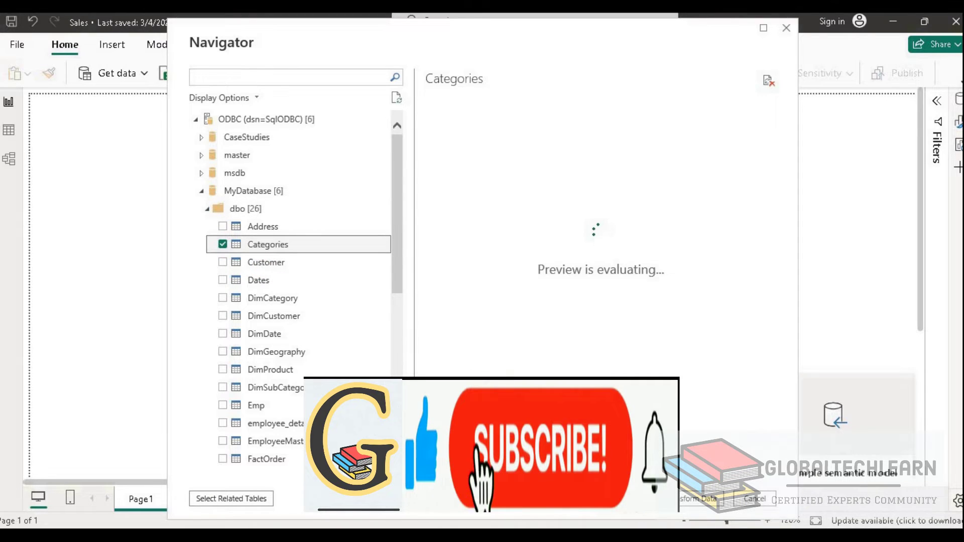
left_click(755, 499)
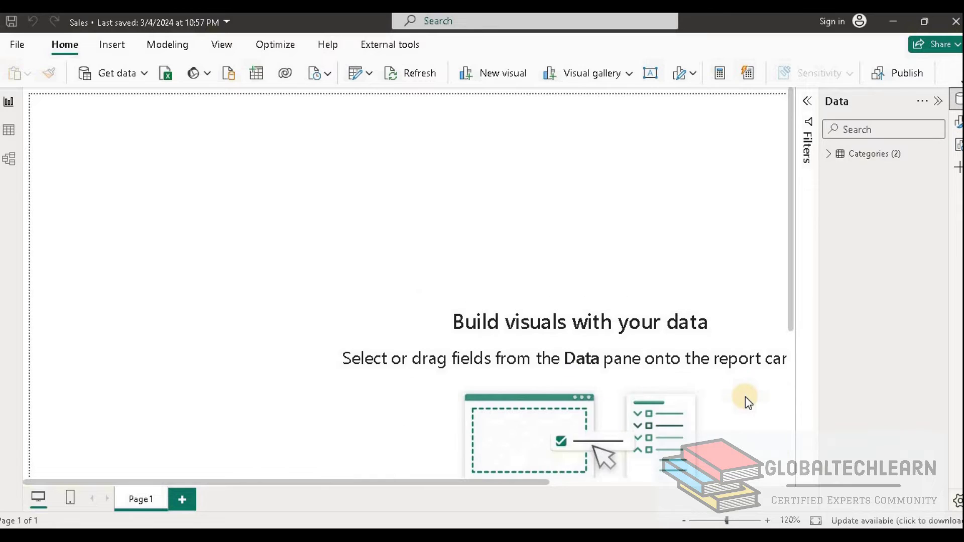
left_click(831, 153)
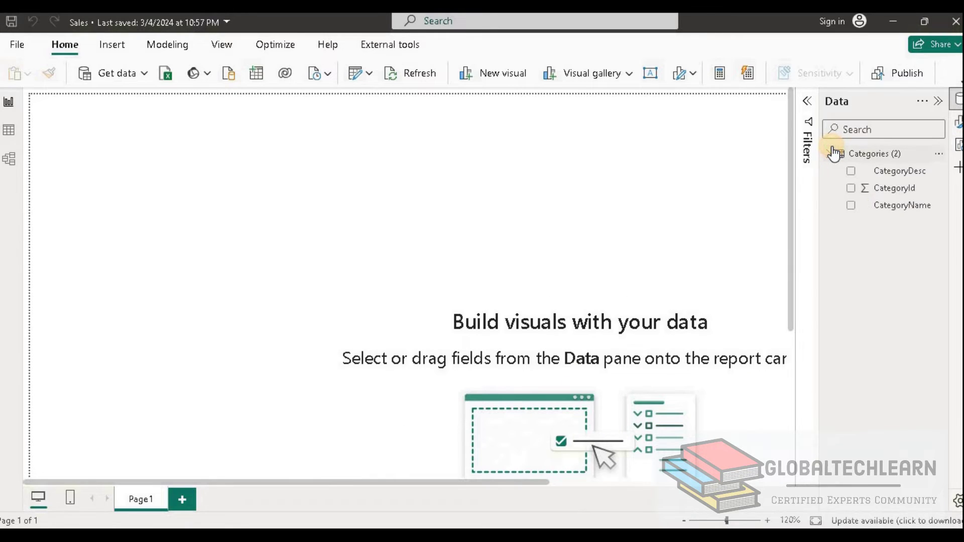
left_click(851, 172)
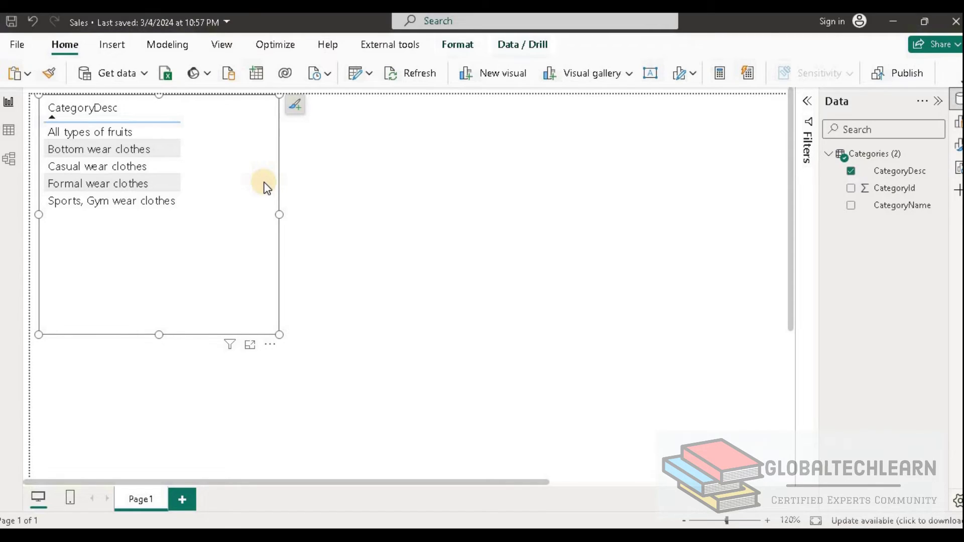
Open Get data, browse the SQL Server database and ODBC connectors, then clear the odbc search.
left_click(122, 73)
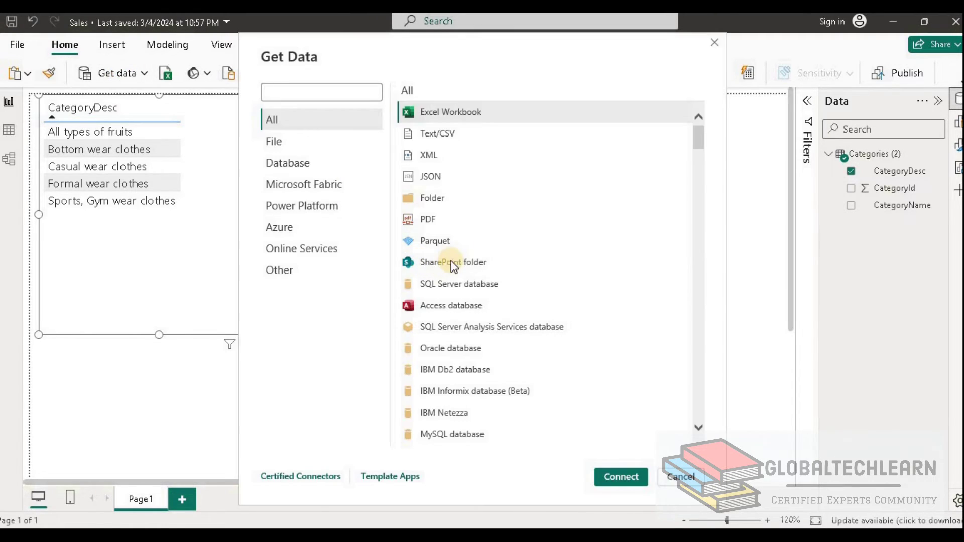
left_click(445, 288)
left_click(303, 93)
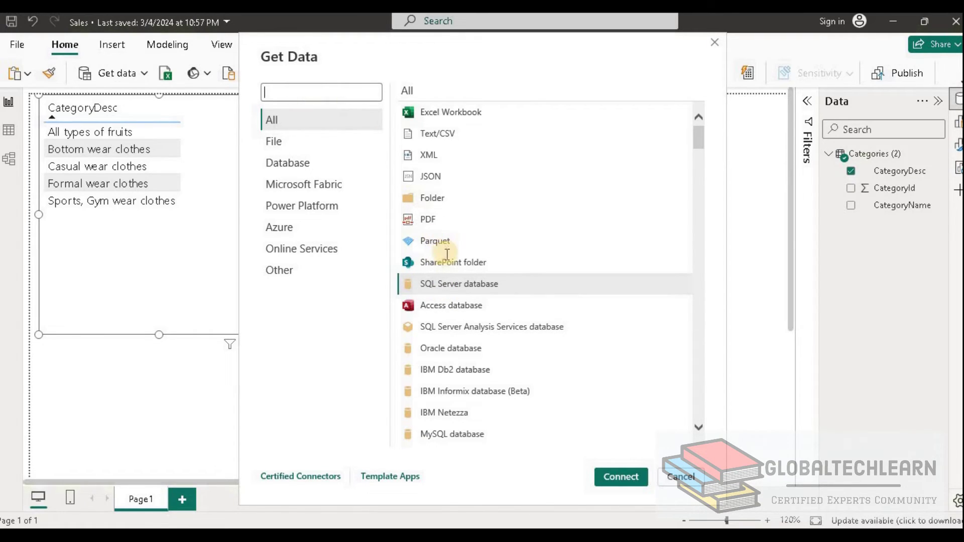
left_click(442, 284)
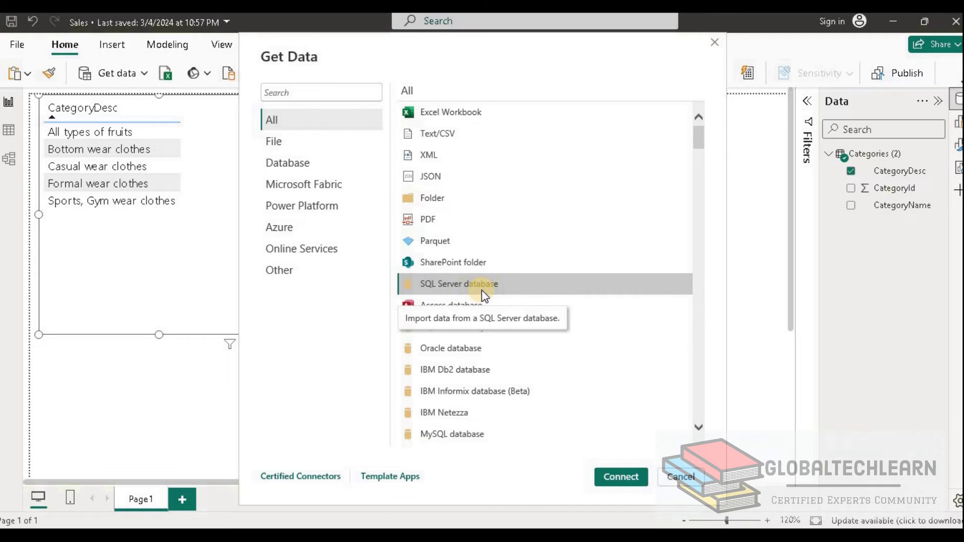
type("odbc")
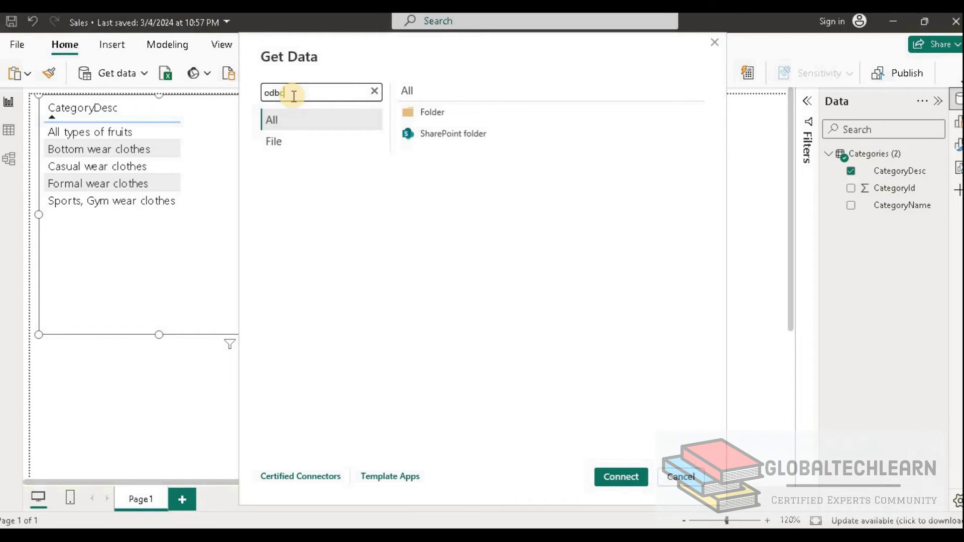
left_click(447, 111)
left_click(374, 90)
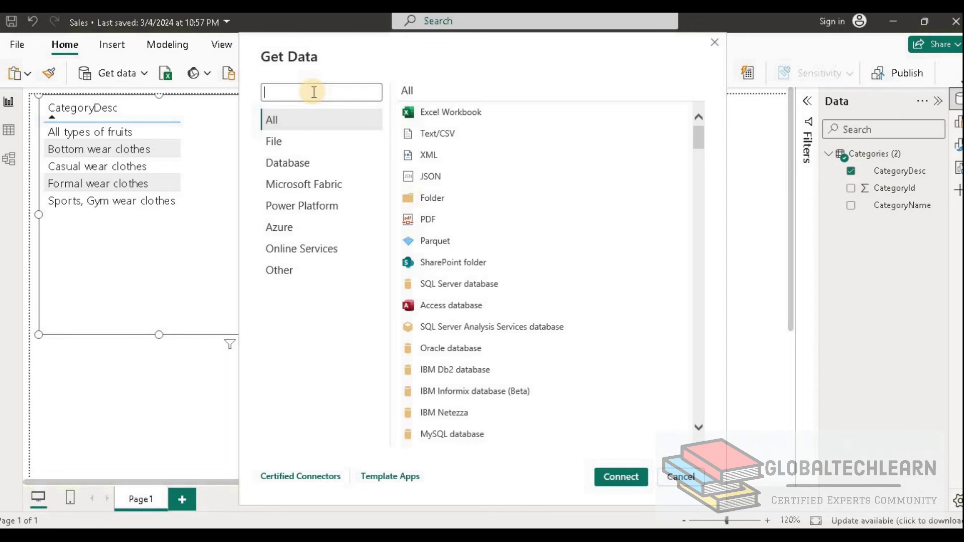
left_click(481, 285)
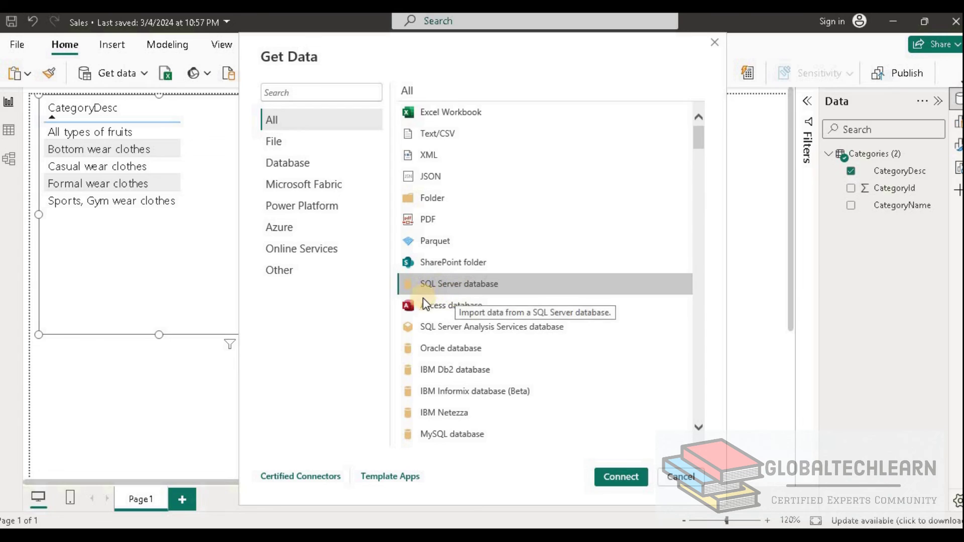
left_click(314, 92)
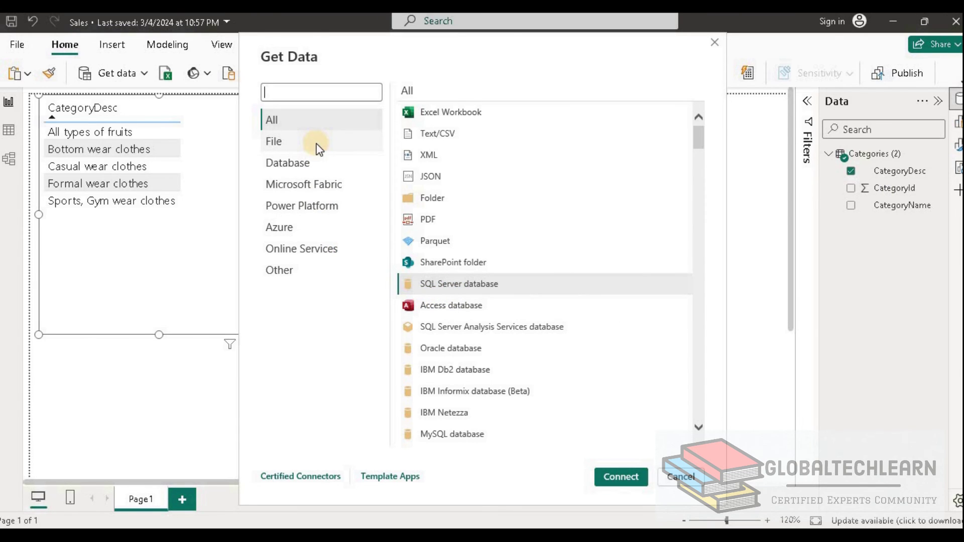